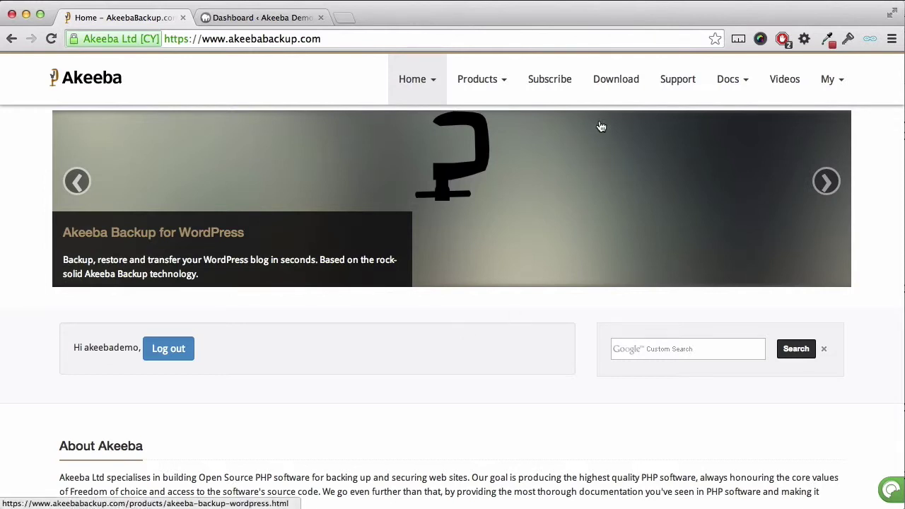
- Download Akeeba Backup Professional 1.1.0 for WordPress from the Akeeba download page and save the zip file
click(612, 86)
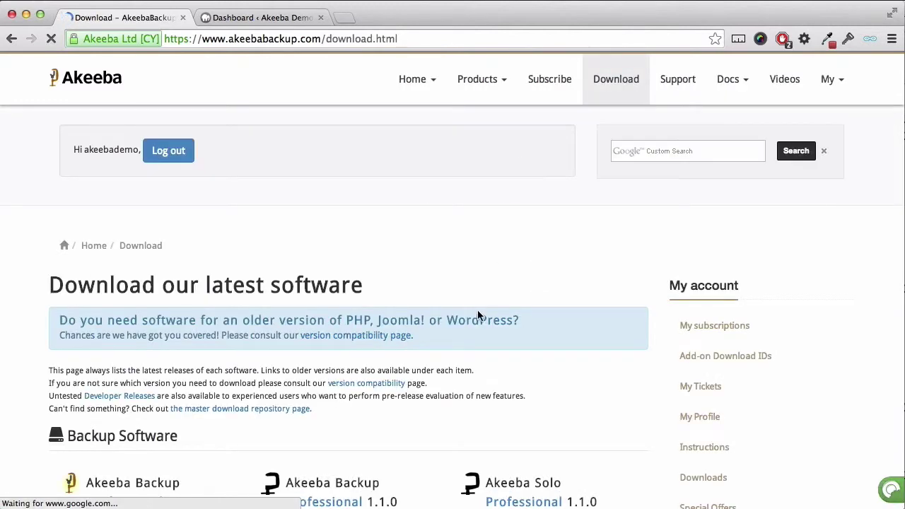
scroll(478, 344, down, 1)
scroll(478, 344, down, 3)
scroll(478, 346, down, 2)
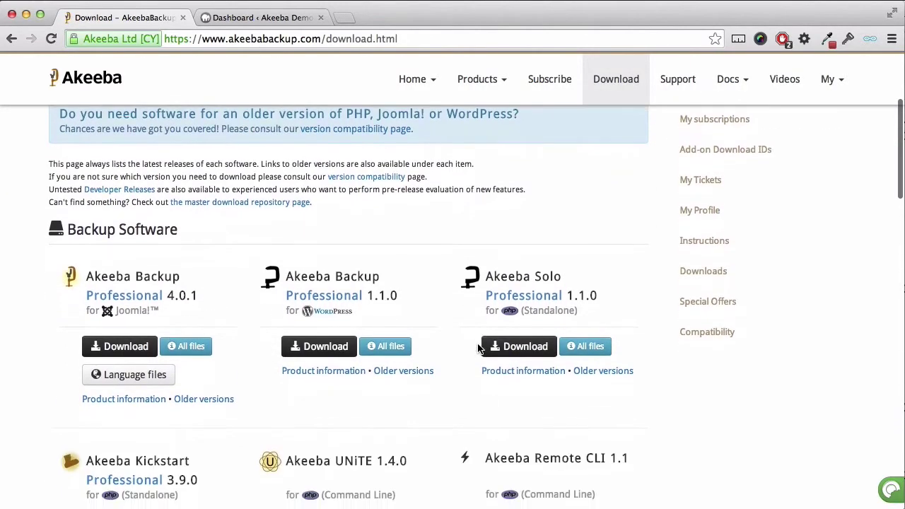
click(332, 352)
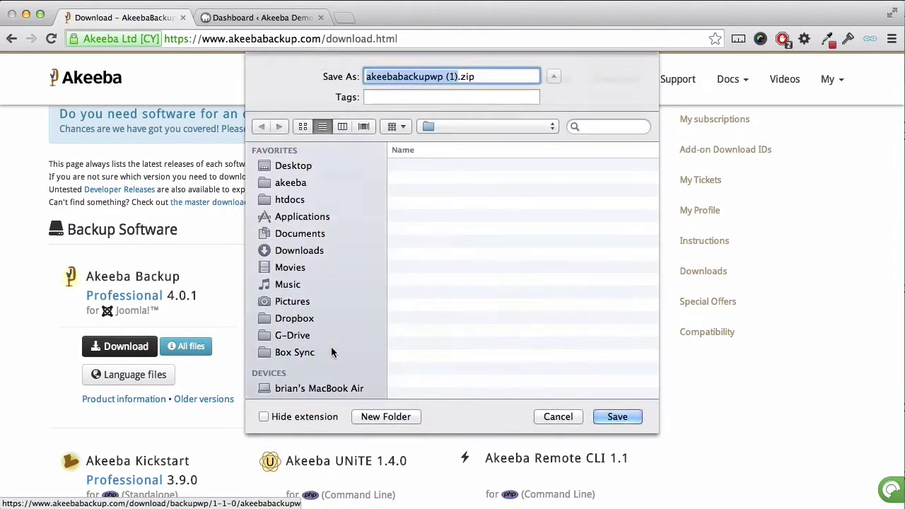
click(617, 417)
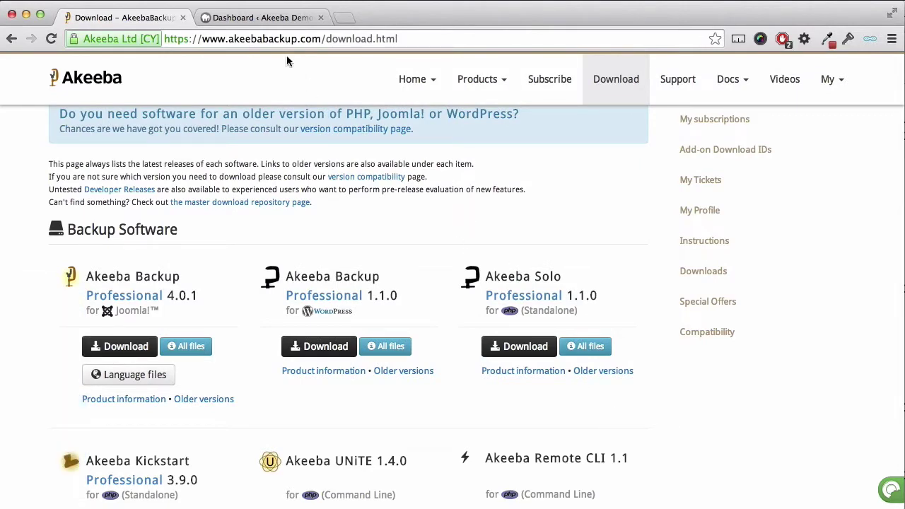
- Switch to the WordPress admin site, install the plugin by uploading akeebabackupwp.zip from the downloads folder, and activate it
click(269, 21)
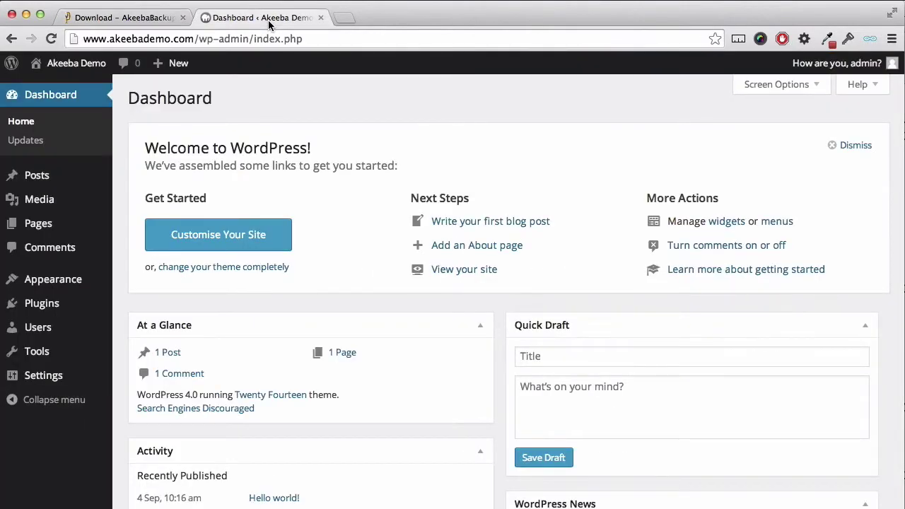
mouse_move(69, 306)
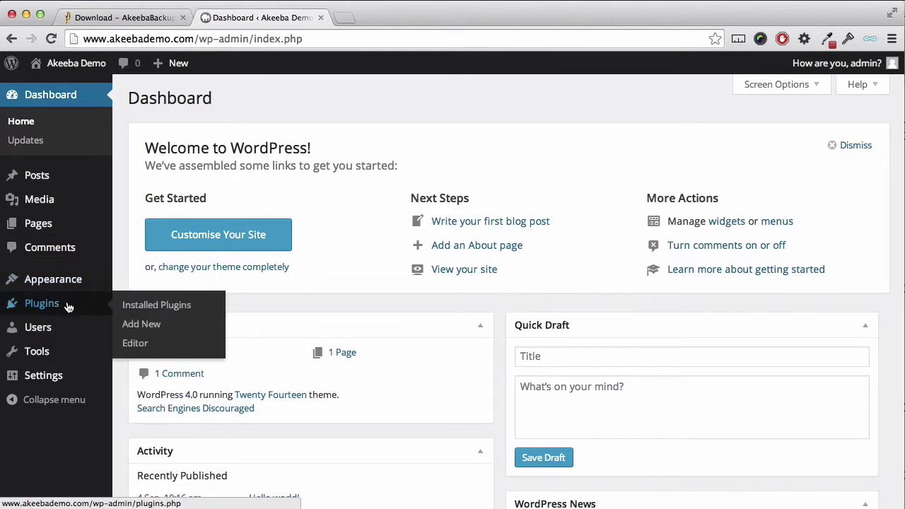
click(129, 325)
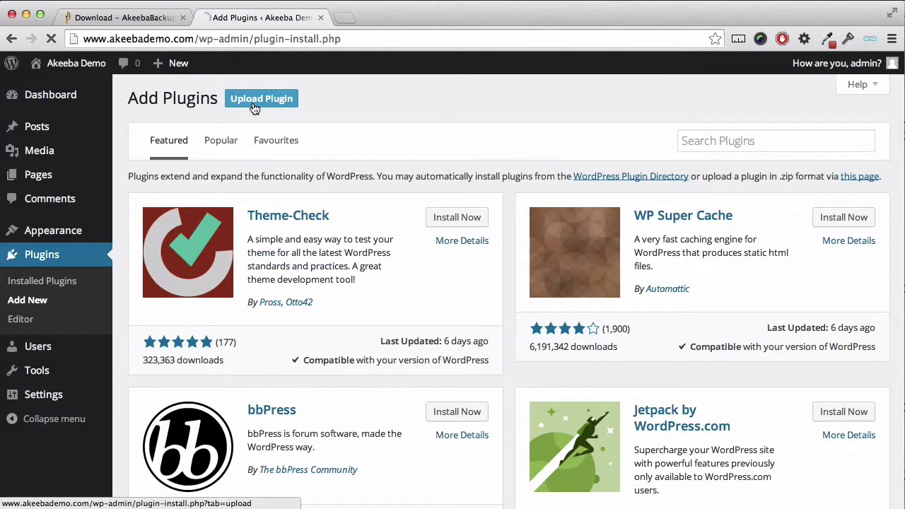
click(255, 106)
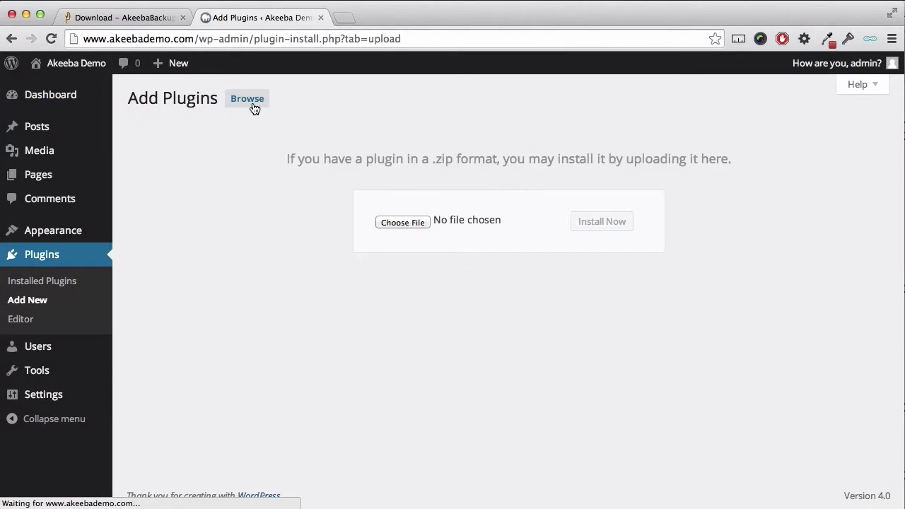
click(403, 223)
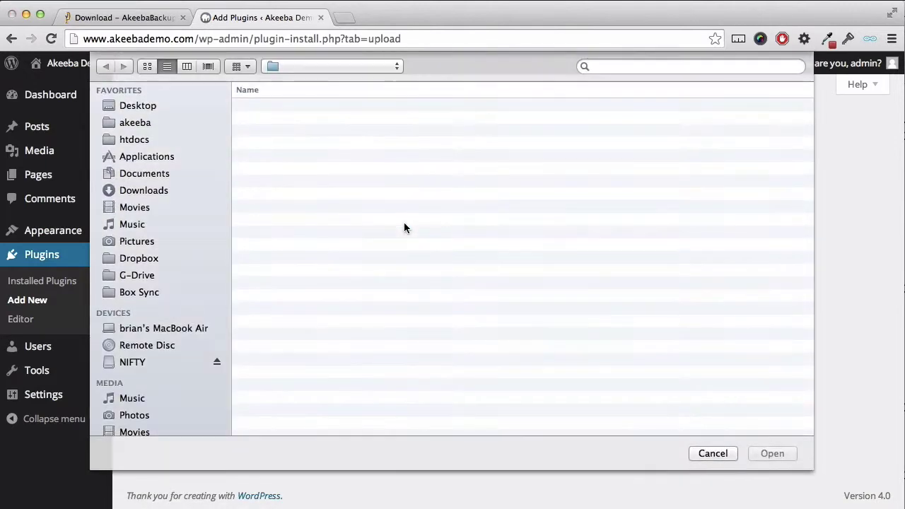
click(336, 181)
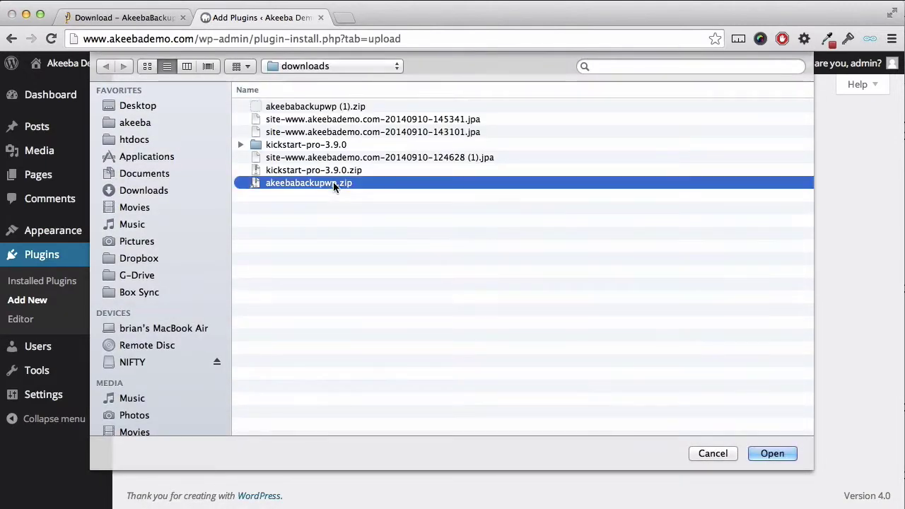
click(771, 453)
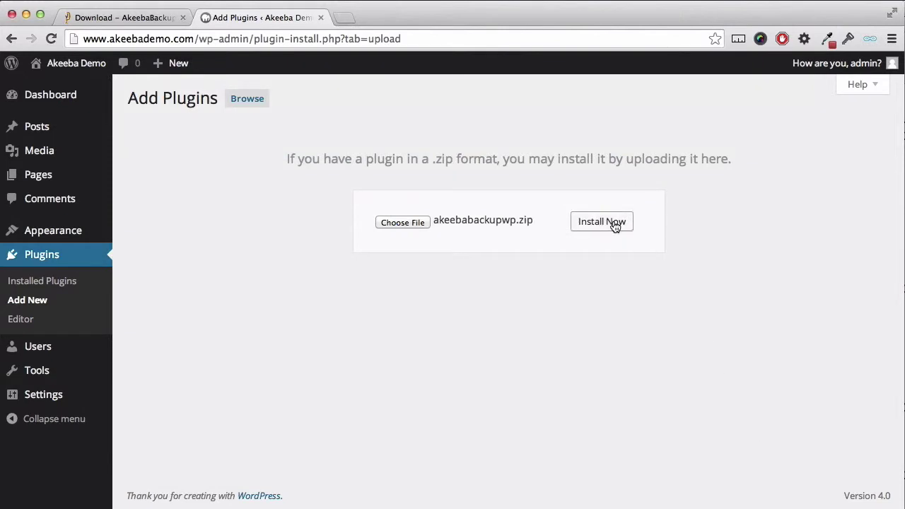
click(614, 224)
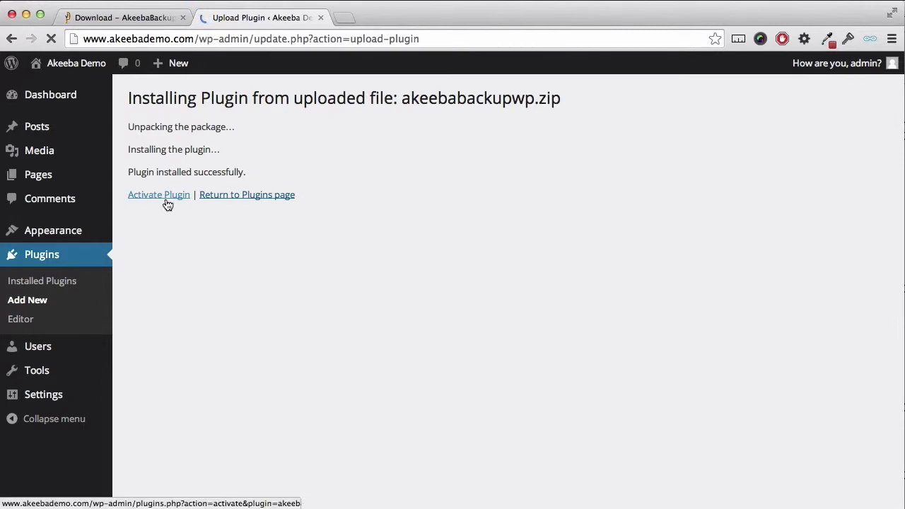
click(167, 204)
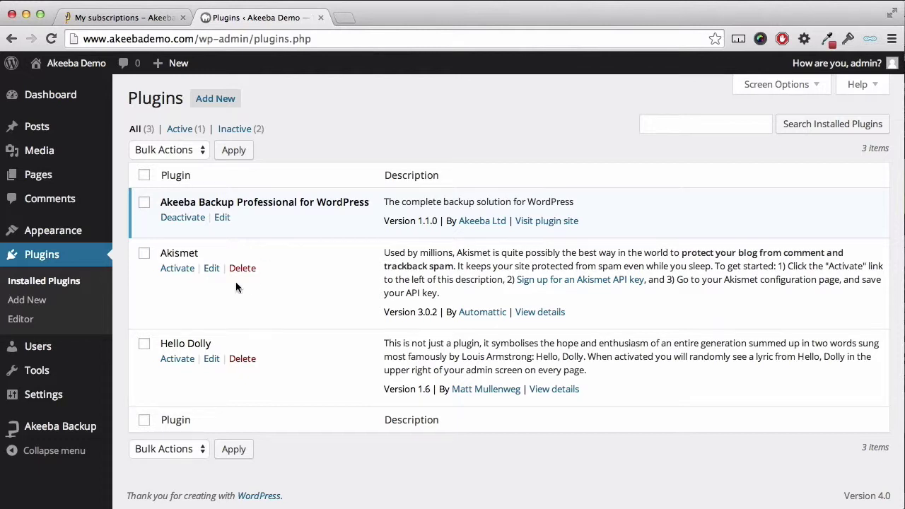
- Open Akeeba Backup in the WordPress admin and collapse the admin menu
click(99, 436)
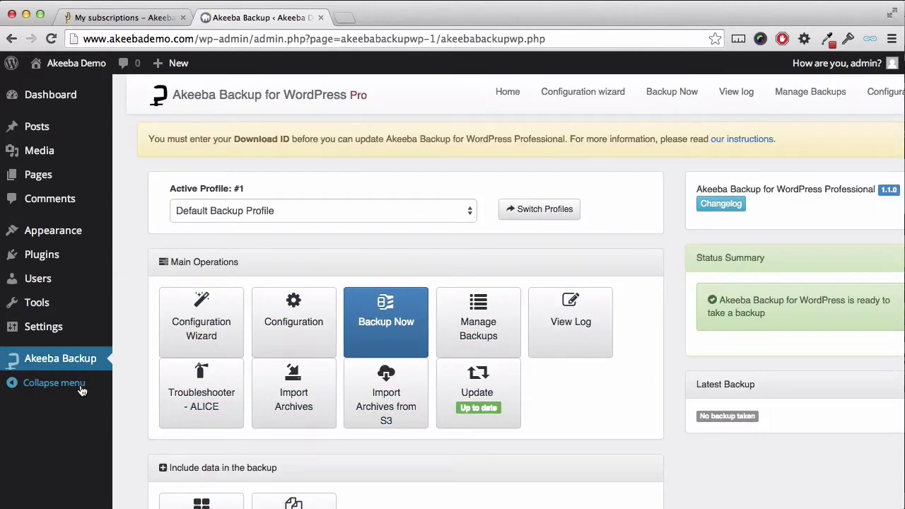
click(54, 383)
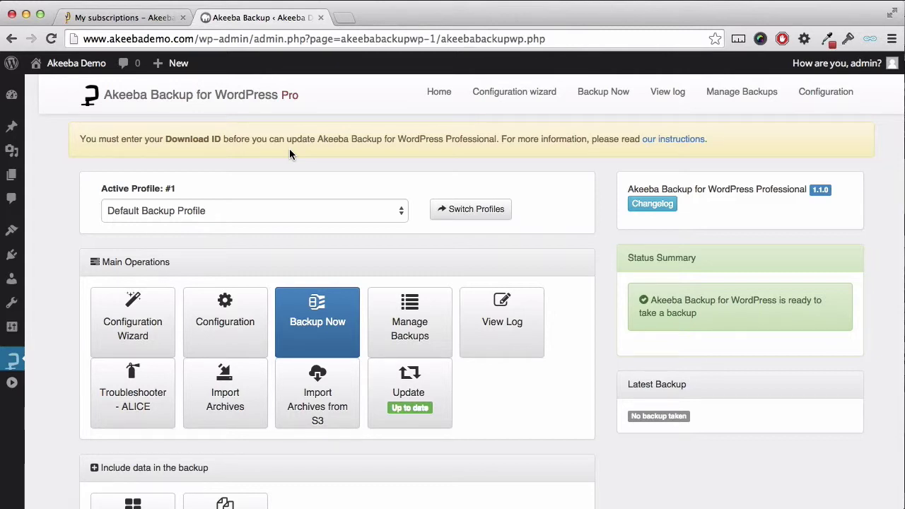
- Copy the Download ID from the My subscriptions page of the Akeeba website
click(135, 17)
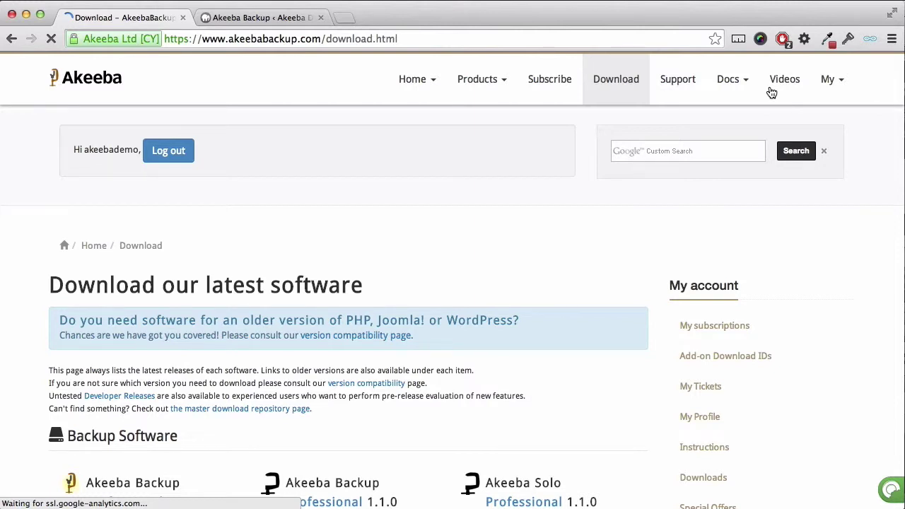
click(825, 83)
click(806, 134)
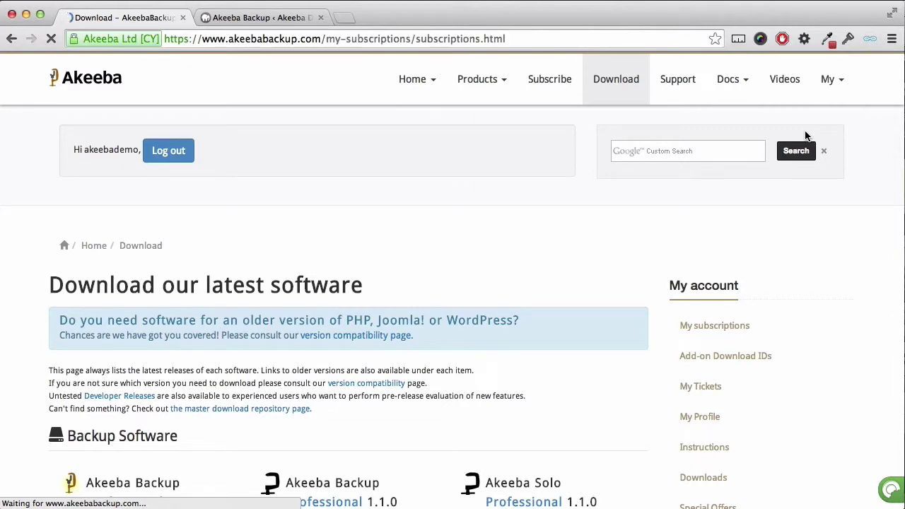
scroll(490, 258, down, 10)
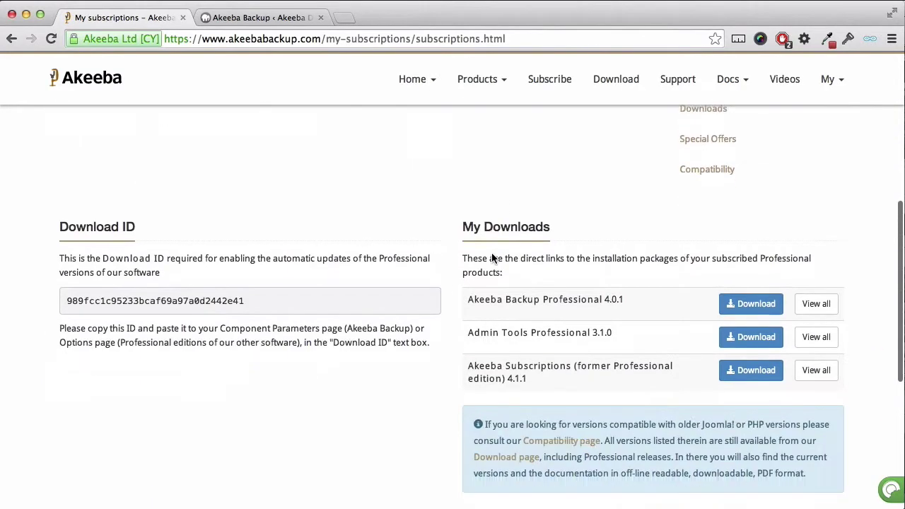
drag(248, 282, 68, 282)
right_click(69, 284)
click(88, 287)
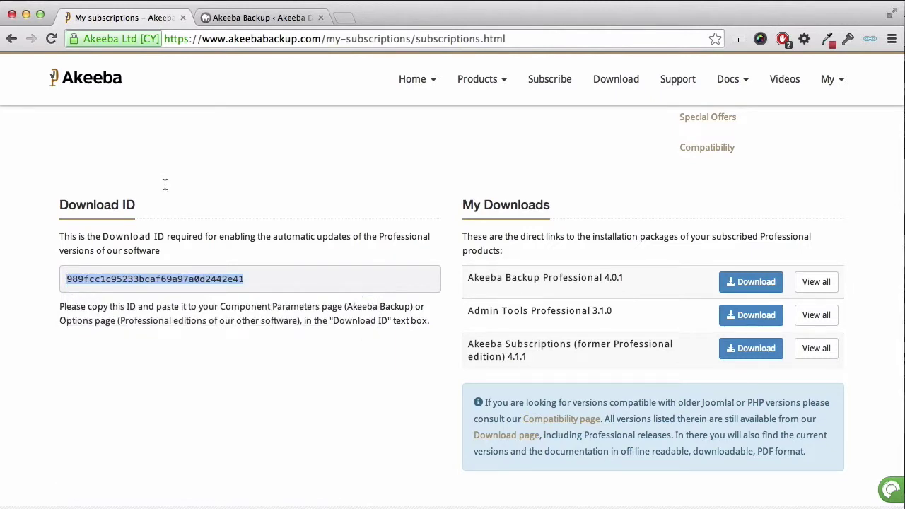
- Paste the Download ID into the update settings of Akeeba Backup's System Configuration on the WordPress site, and save and close
click(263, 18)
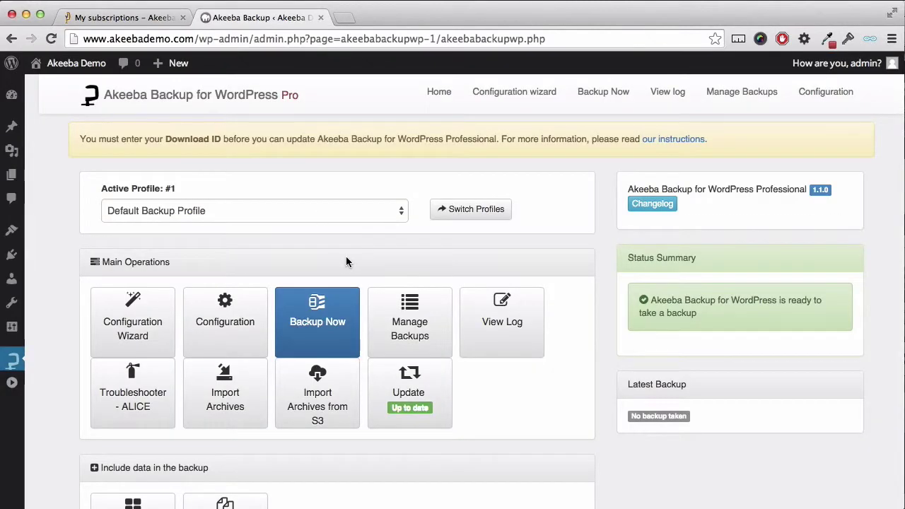
scroll(346, 261, down, 7)
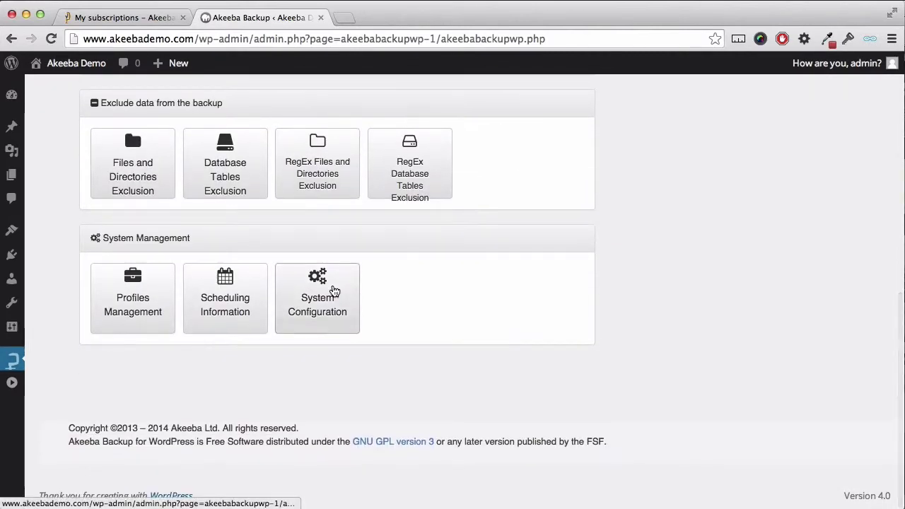
click(335, 291)
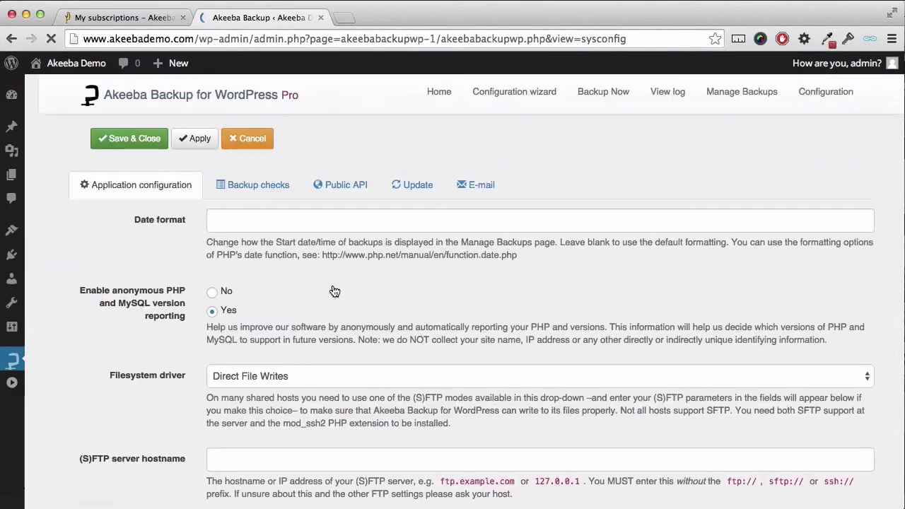
click(412, 186)
click(329, 220)
right_click(329, 220)
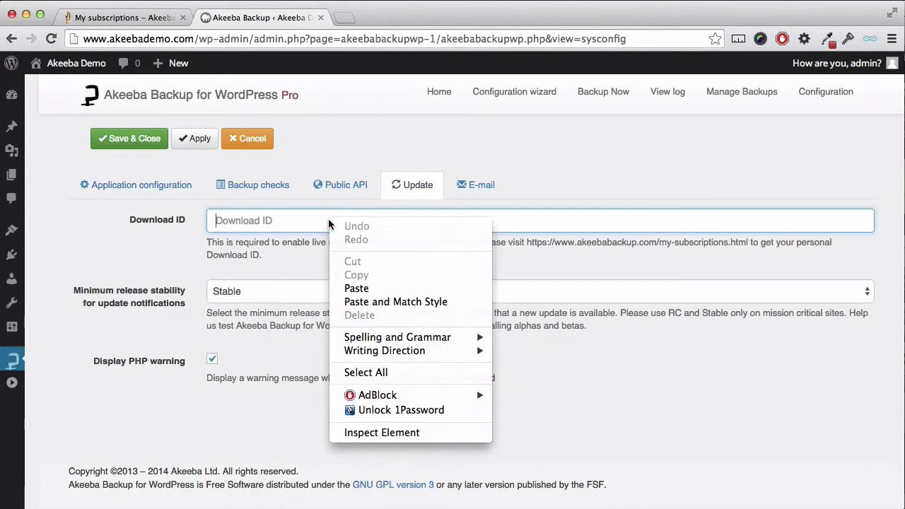
click(343, 285)
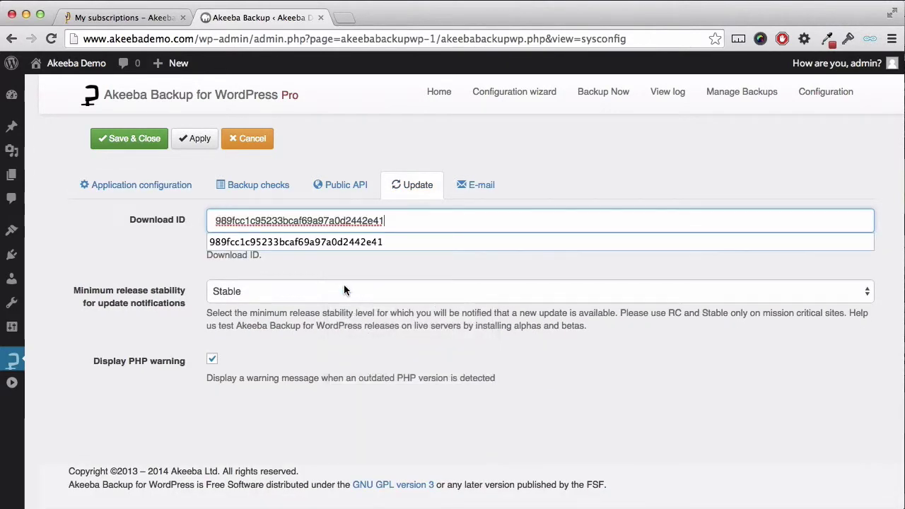
click(137, 139)
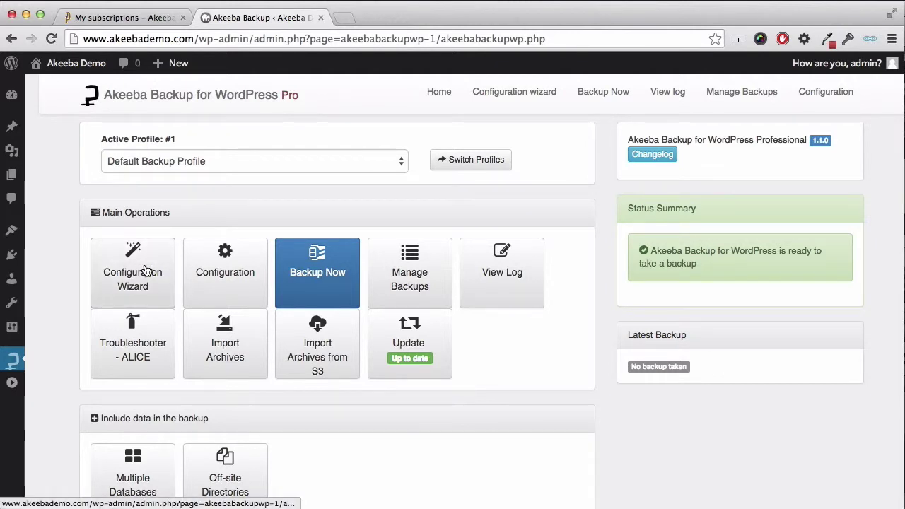
- Run the Configuration Wizard and take a site backup with the Default Backup Profile, leaving the ANGIE password and comment blank
click(145, 271)
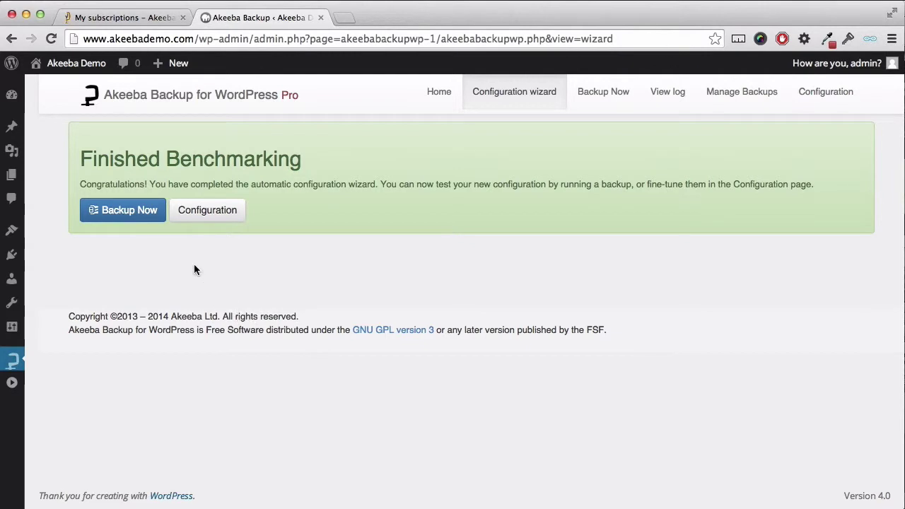
click(134, 211)
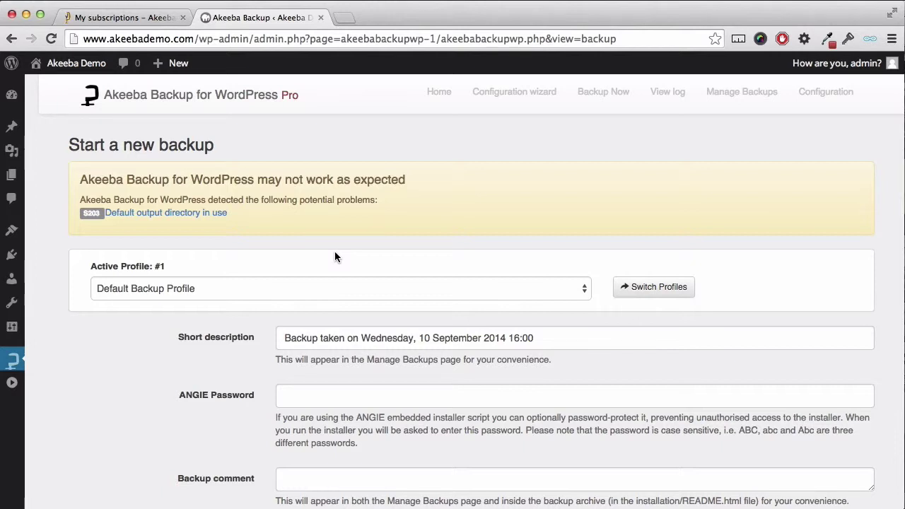
scroll(336, 257, down, 3)
scroll(335, 256, down, 2)
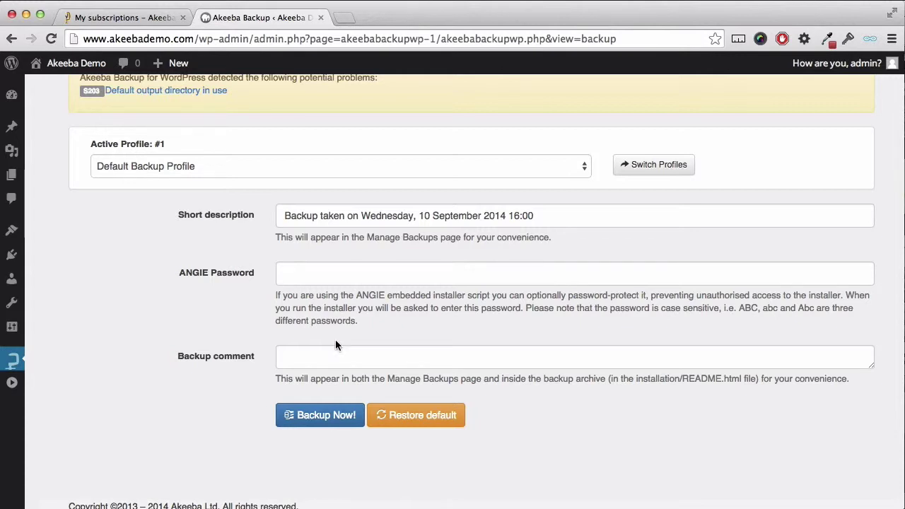
click(332, 279)
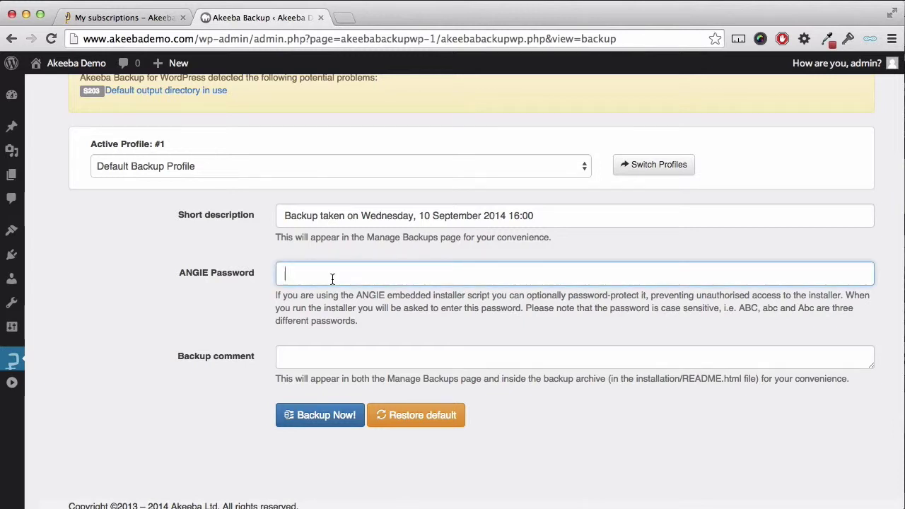
click(320, 417)
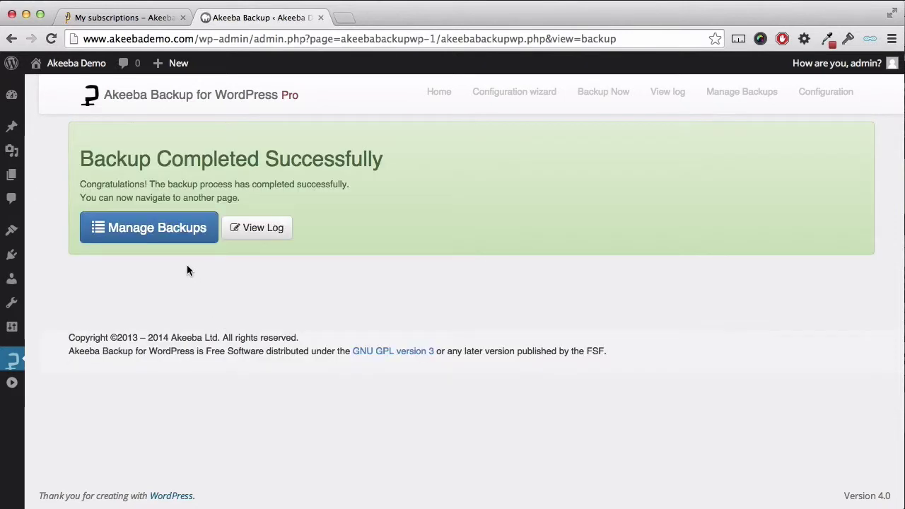
- Download Part 00 of the new backup archive from Manage Backups and save it to the computer
click(179, 237)
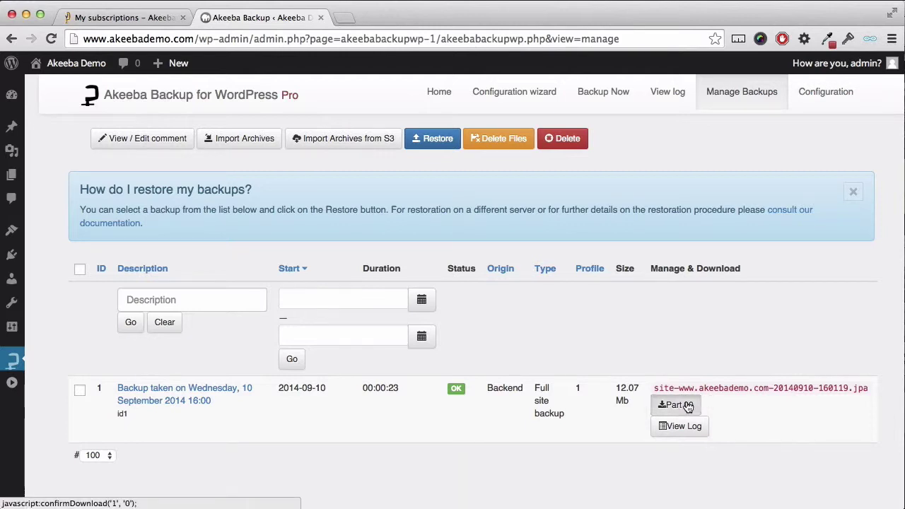
click(685, 405)
click(612, 225)
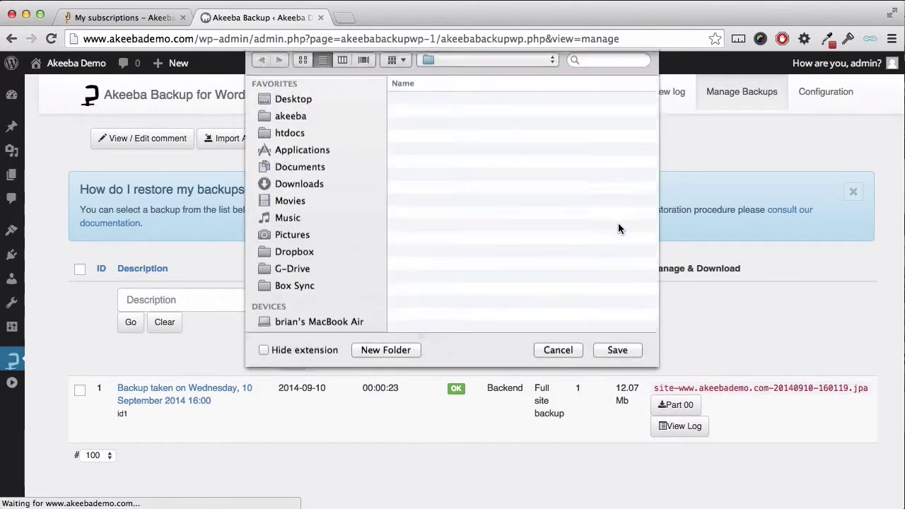
click(612, 416)
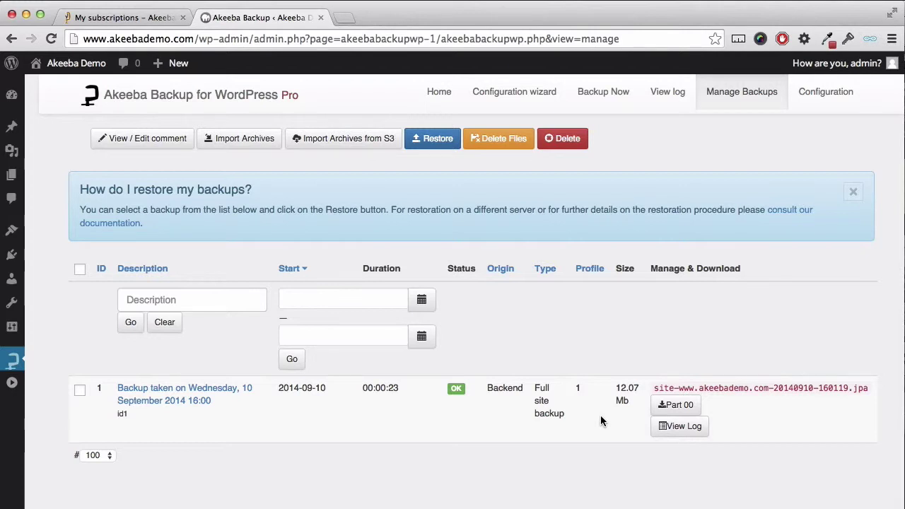
- Delete only the stored archive files of backup ID 1 from the server, not its backup record
click(81, 394)
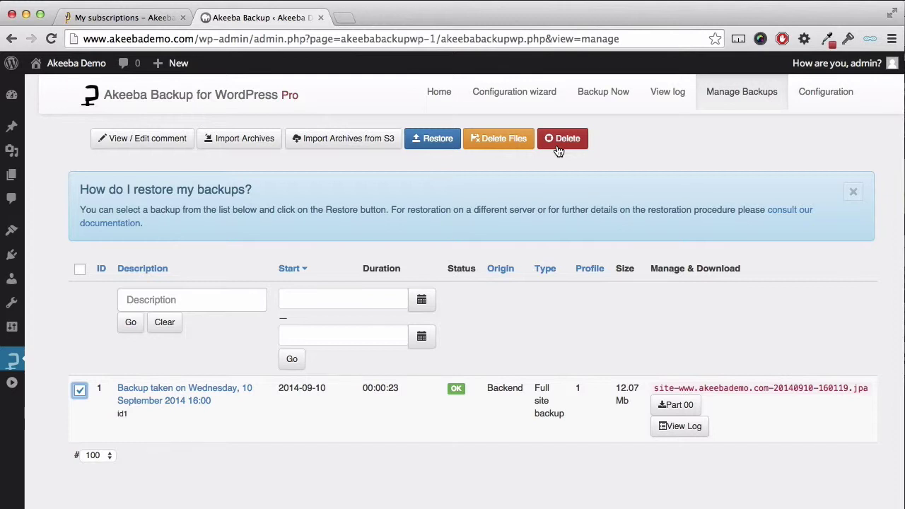
click(506, 144)
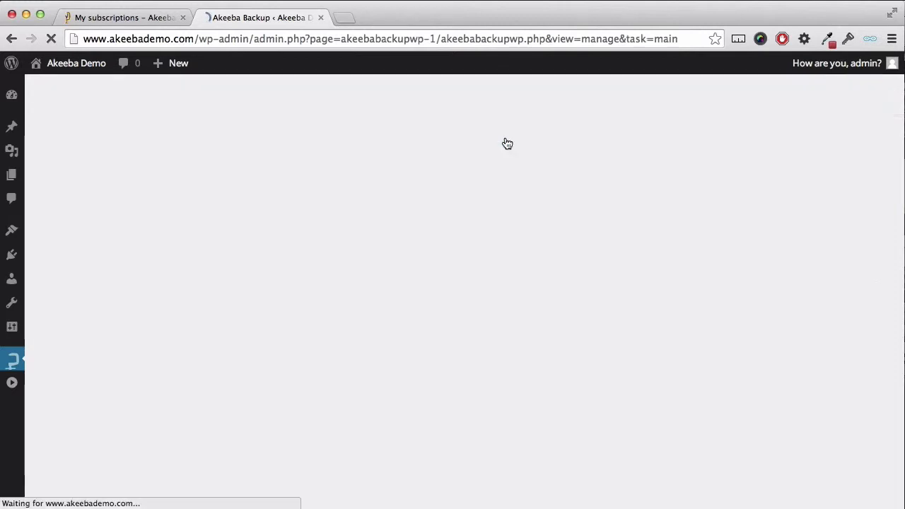